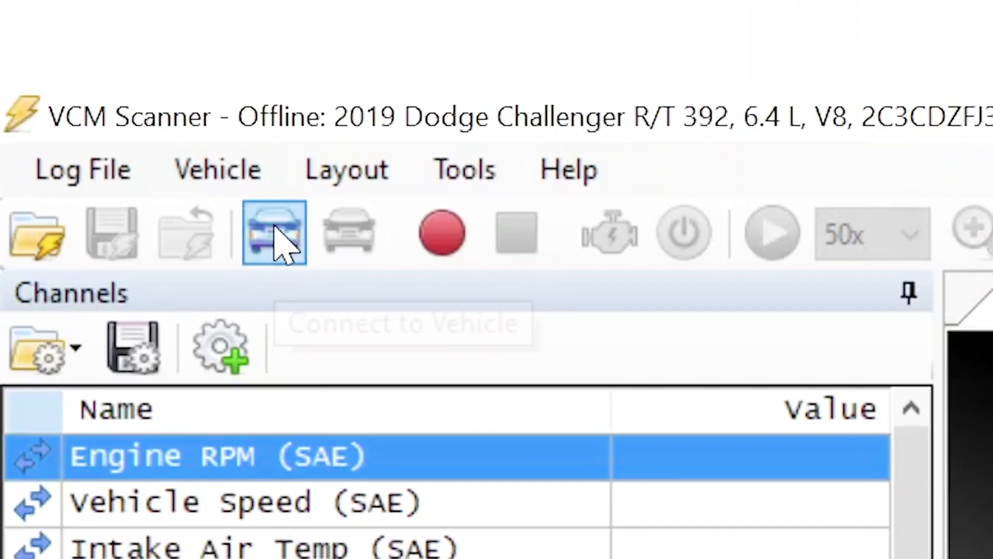
Step: Minimize VCM Editor to show the desktop with the VCM Editor and VCM Scanner shortcuts
left_click(92, 52)
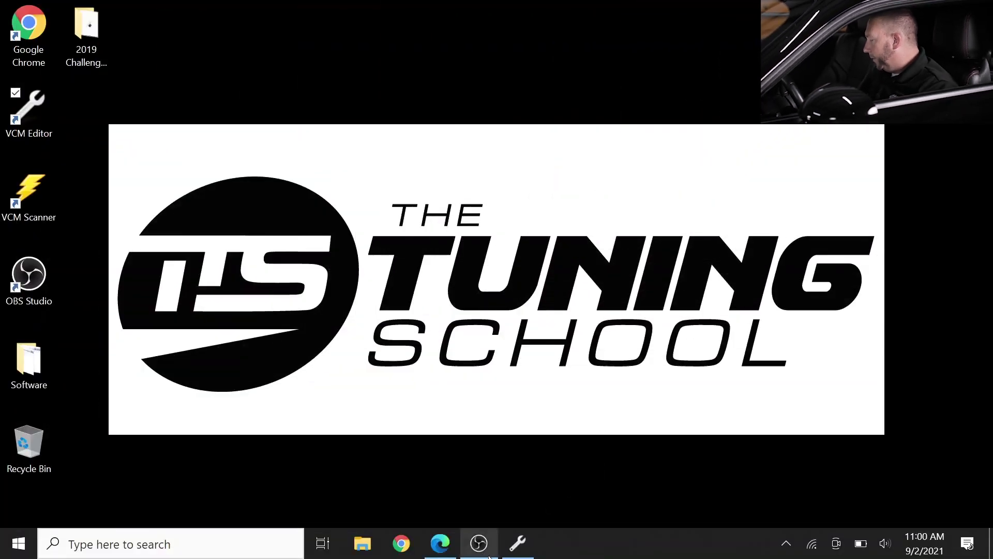
Step: Bring VCM Editor forward, resync the interface from the Help menu, and open Vehicle Reader
left_click(516, 545)
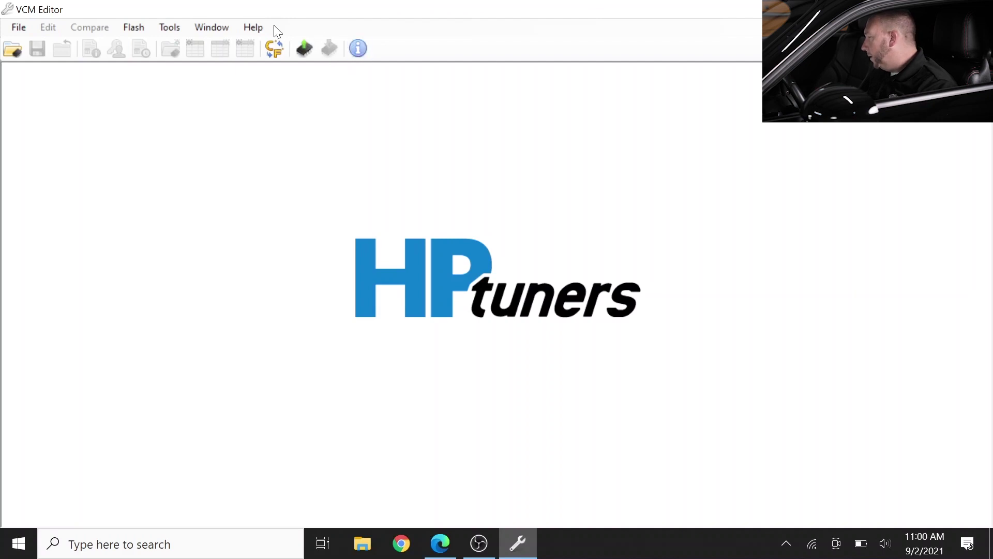
left_click(250, 28)
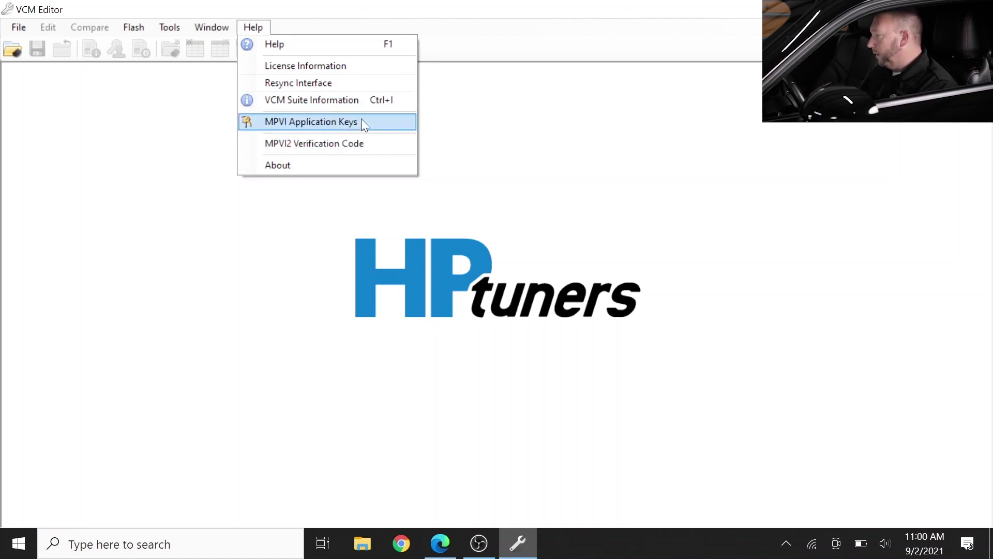
left_click(334, 85)
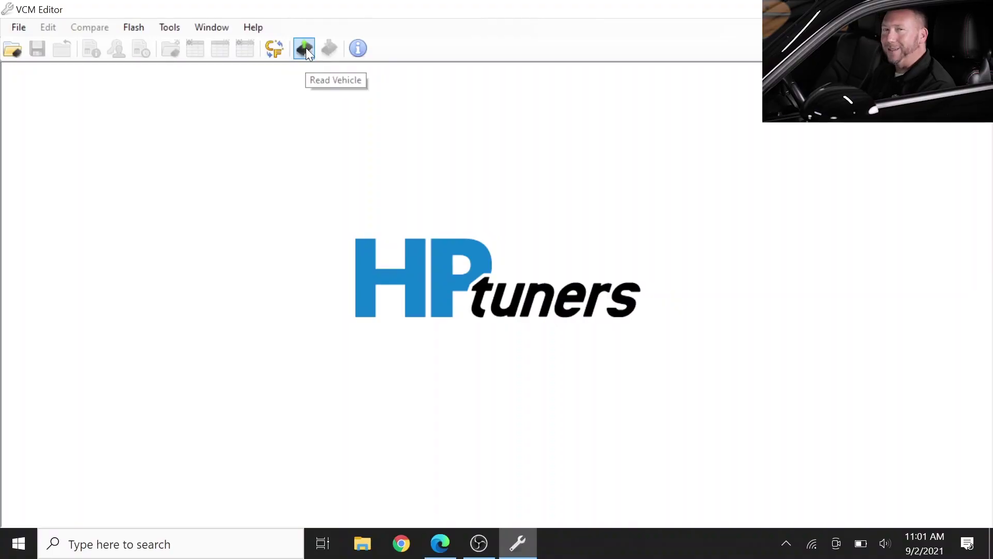
left_click(306, 49)
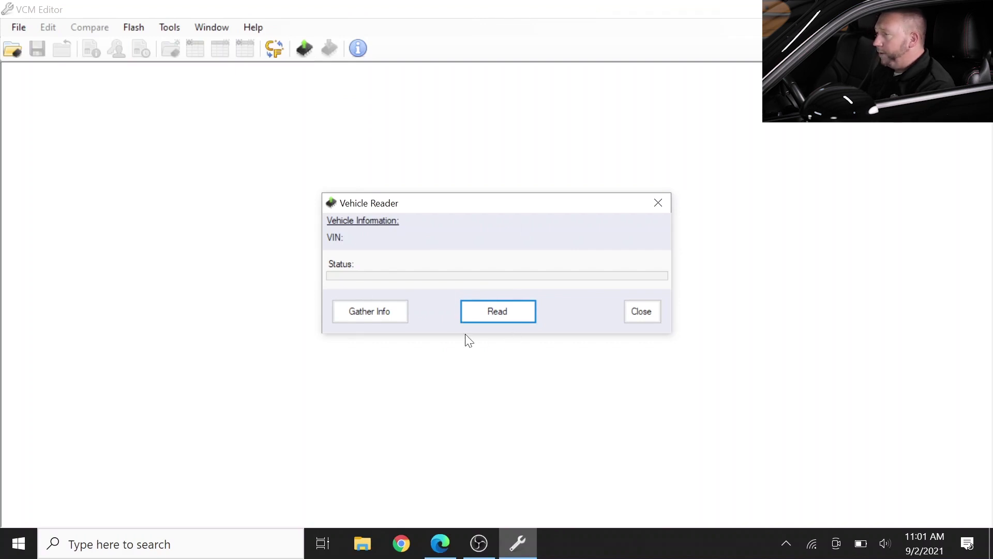
Step: Gather the 2019 Challenger R/T 392 GPEC2A info and keep the read option on Read Entire
left_click(385, 312)
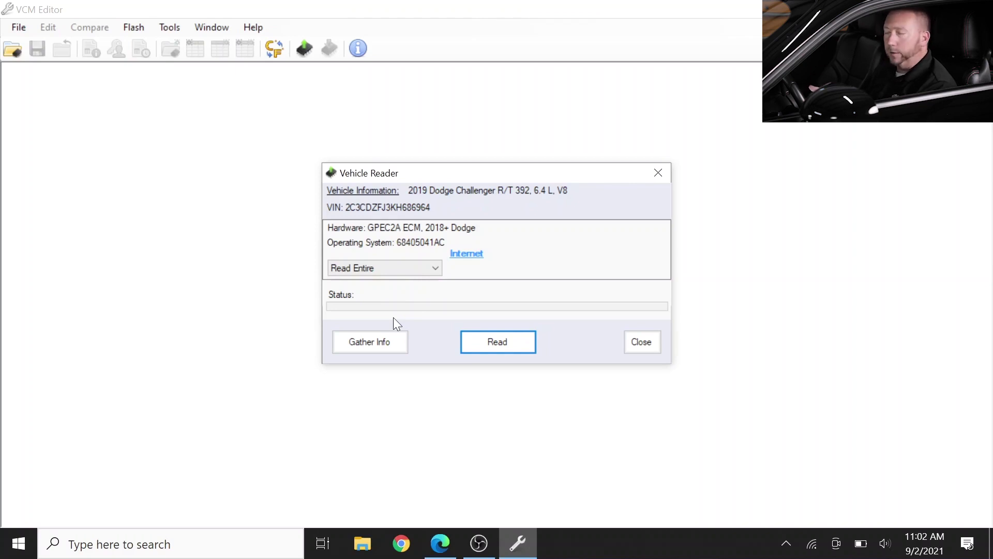
left_click(417, 268)
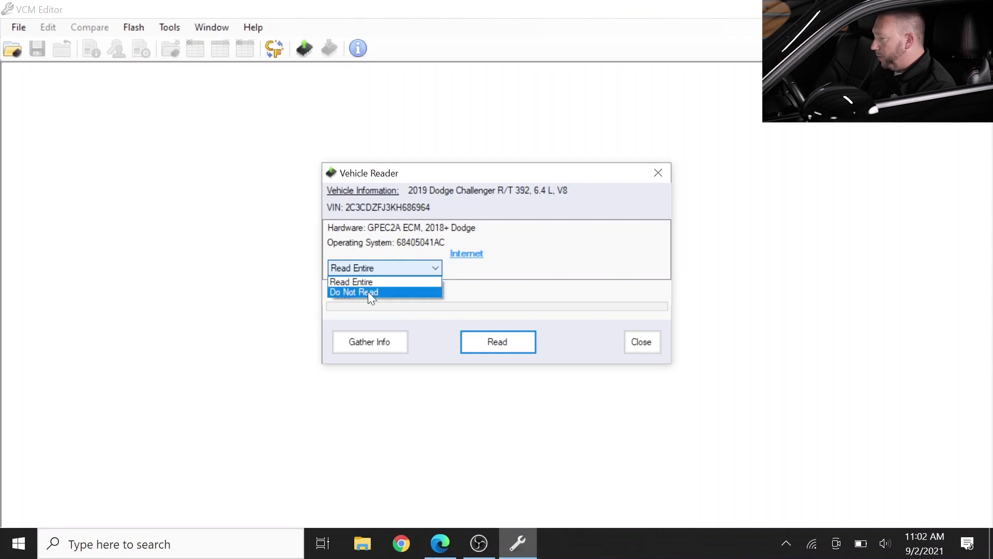
left_click(368, 283)
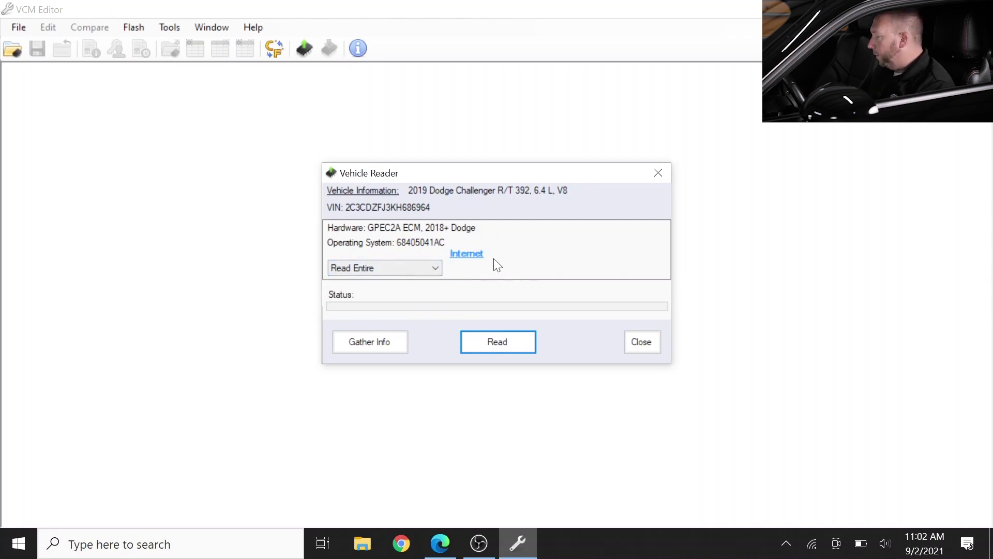
Step: Start the full ECM read and let it run until the ignition-cycle prompt appears
left_click(518, 346)
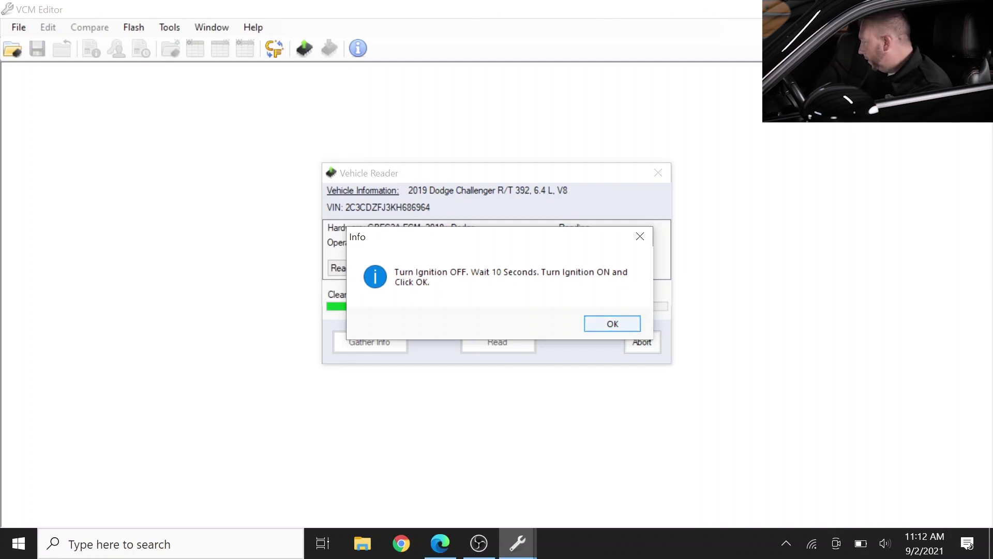
Step: Confirm the ignition cycle and save the read as 'Download 9-22-21' in the Scat Pack folder
left_click(596, 318)
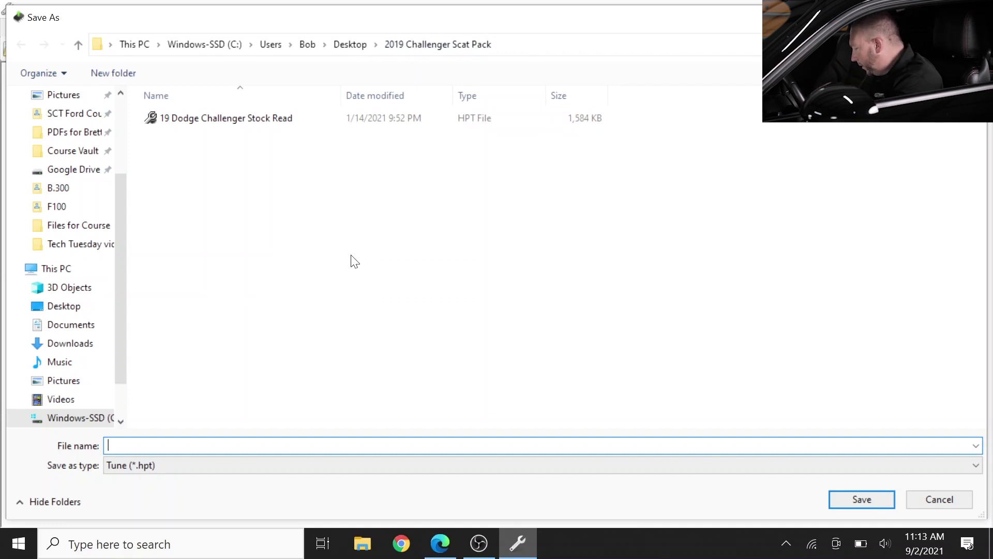
type("Download ")
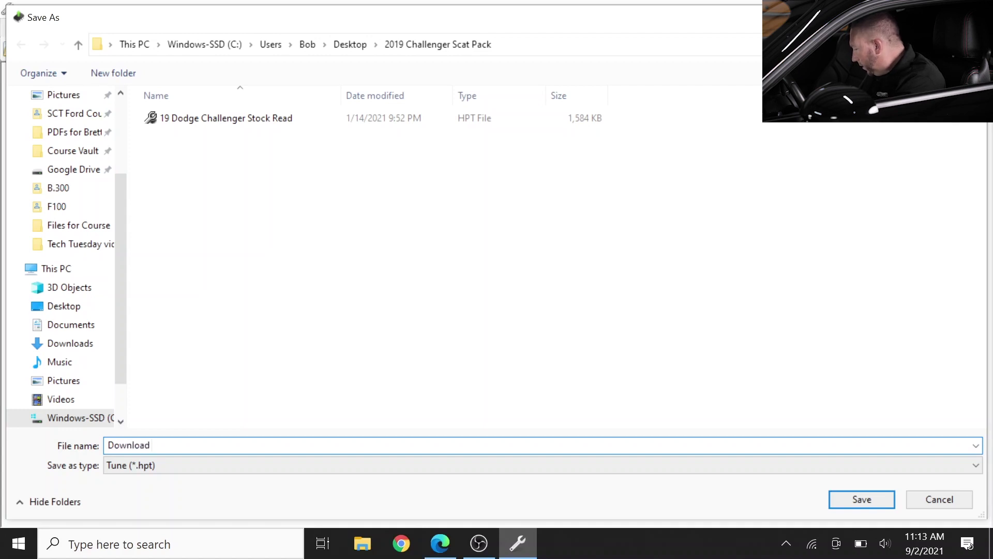
type("9-22")
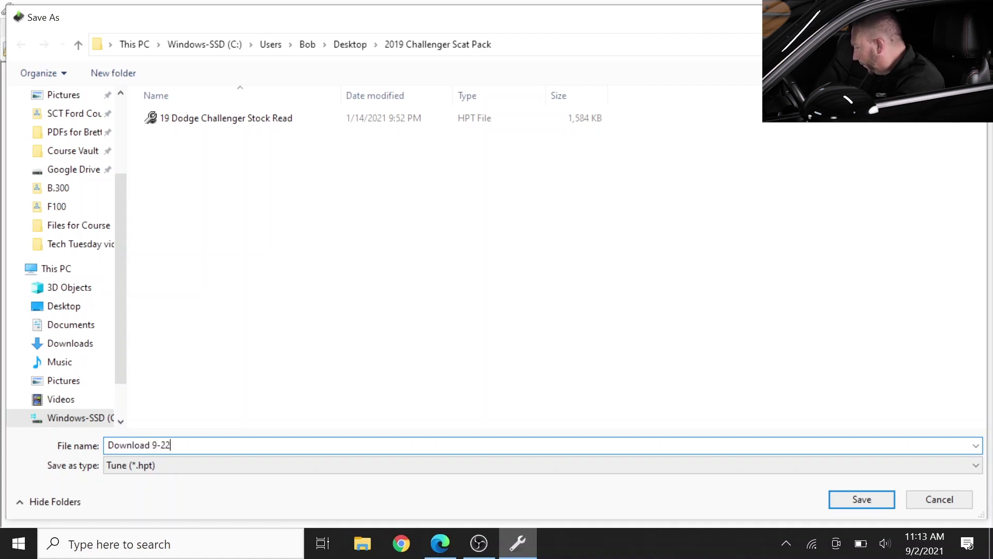
type("-21")
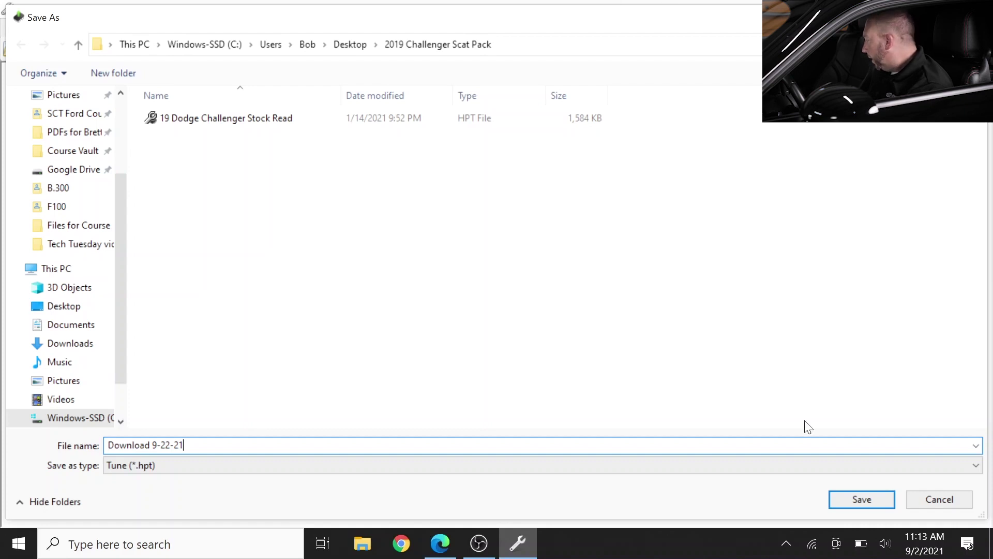
left_click(846, 501)
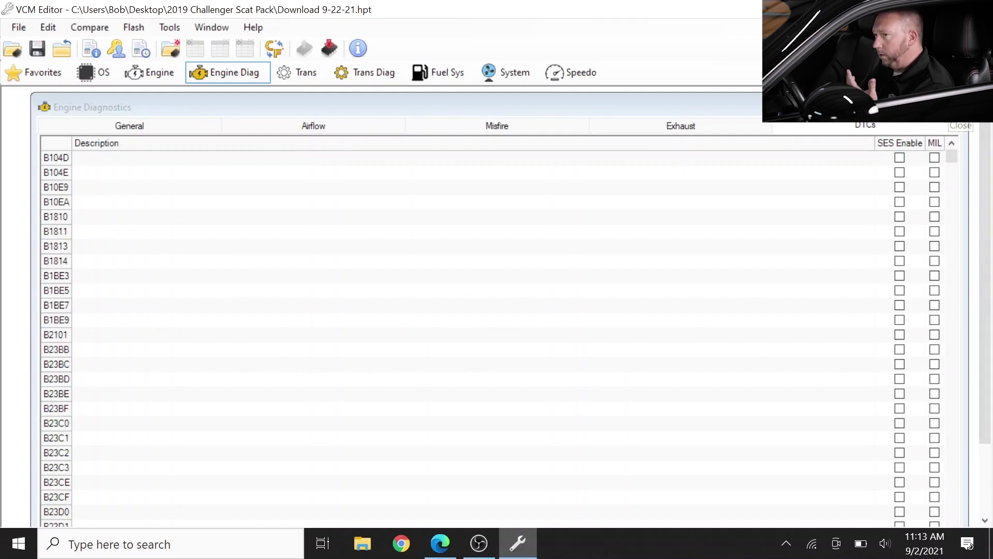
Step: Close Engine Diagnostics and open the WOT Base table under Engine > Spark advance
left_click(962, 106)
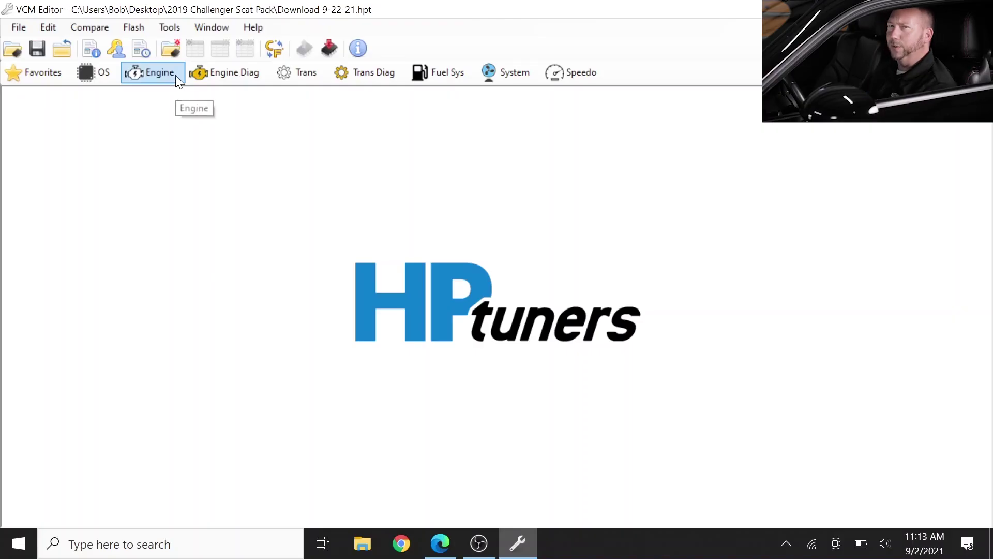
left_click(165, 72)
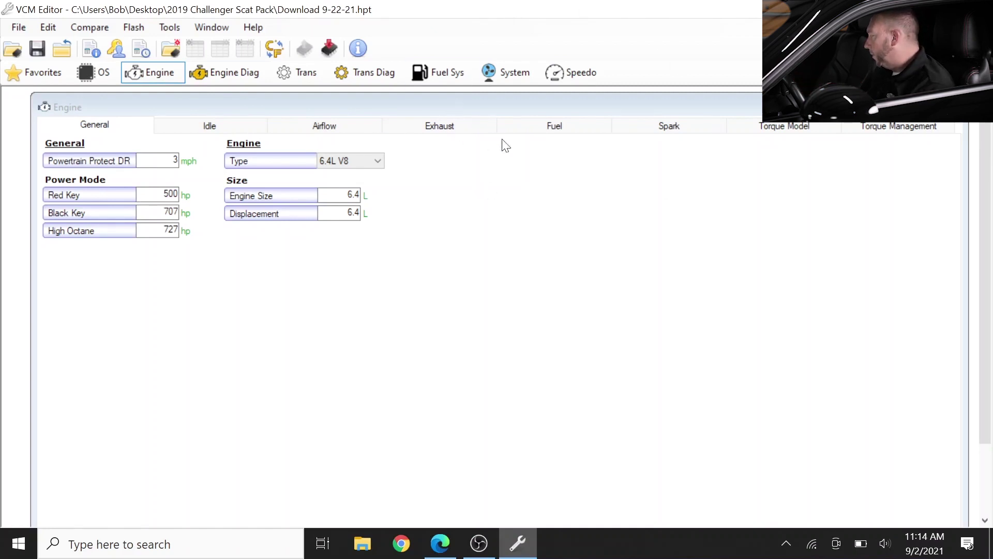
left_click(657, 136)
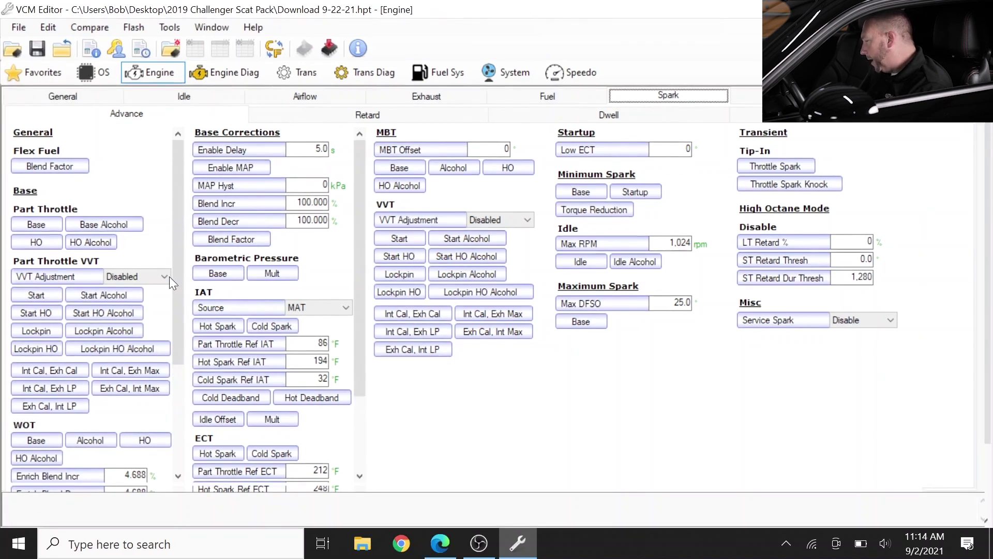
left_click(35, 441)
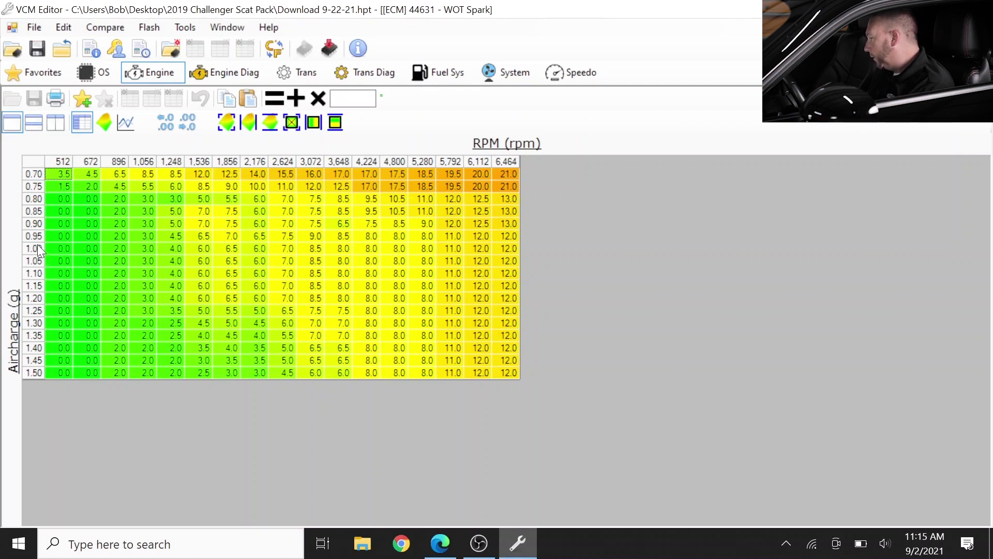
Step: Inspect the 1.25 g aircharge spark row, close the WOT Spark table, and open System settings
left_click(34, 311)
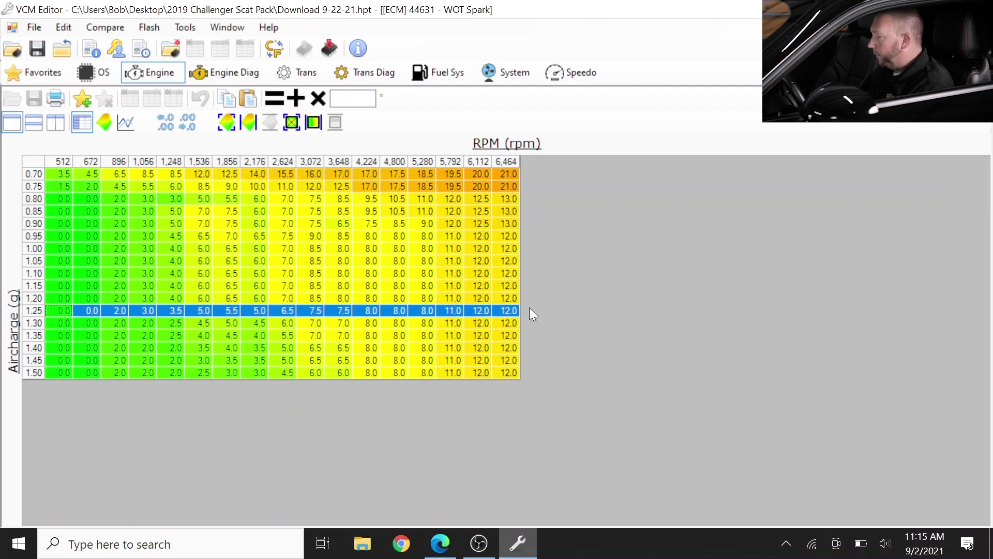
left_click(478, 309)
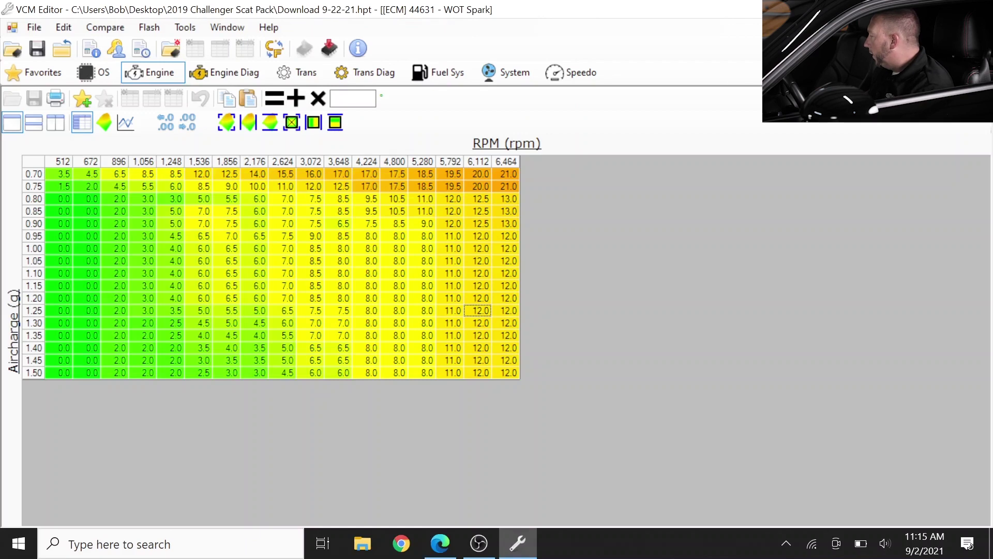
key("Escape")
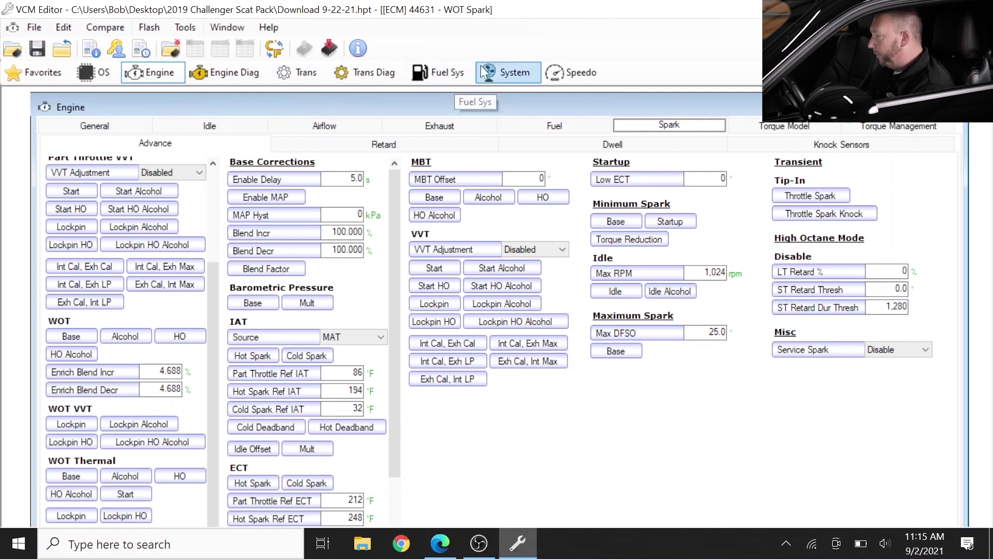
left_click(503, 67)
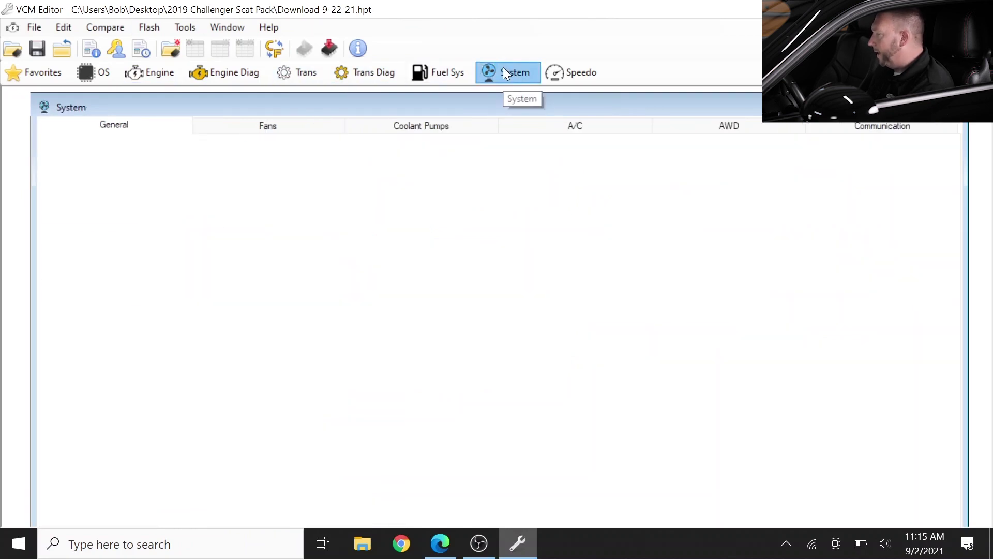
Step: Show the Fans tab with stock fan thresholds such as High Speed ECT 214 °F
left_click(302, 136)
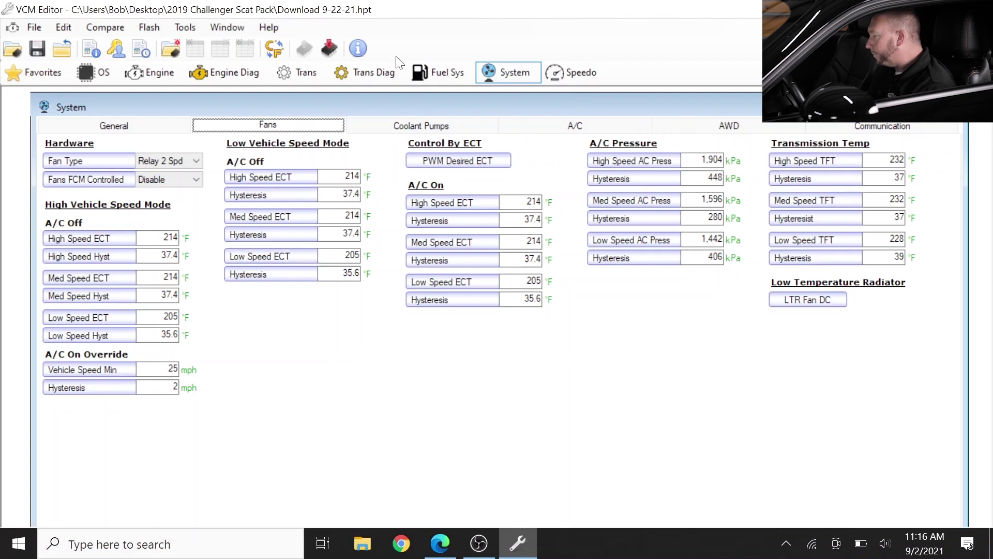
left_click(64, 29)
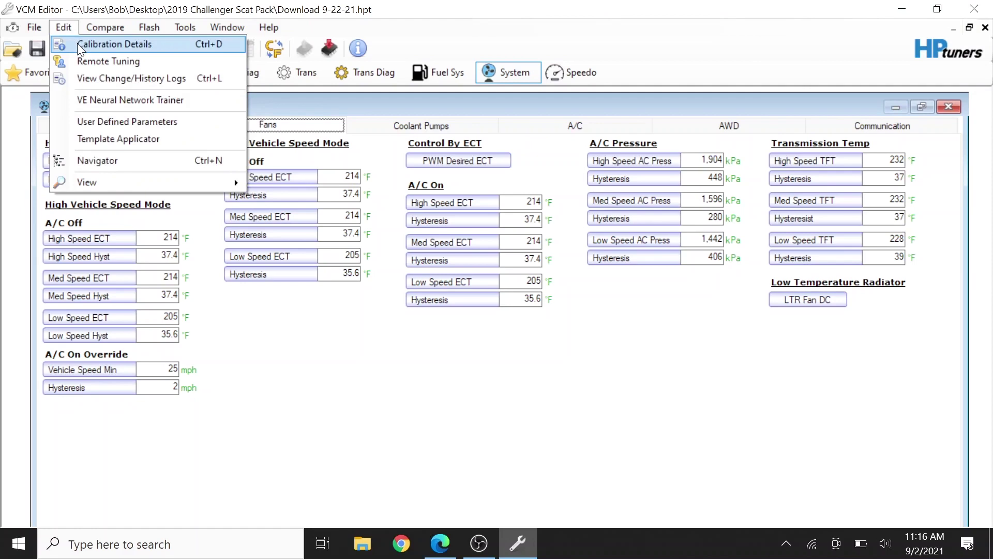
Step: Review the Calibration Details Controllers tab for the GPEC2A ECM, then close Tune Details
left_click(77, 45)
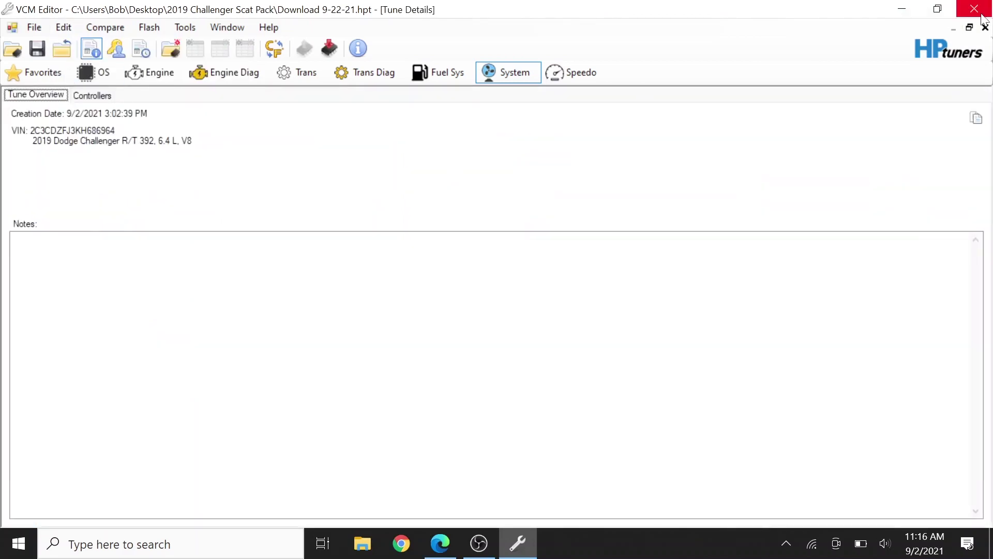
left_click(969, 27)
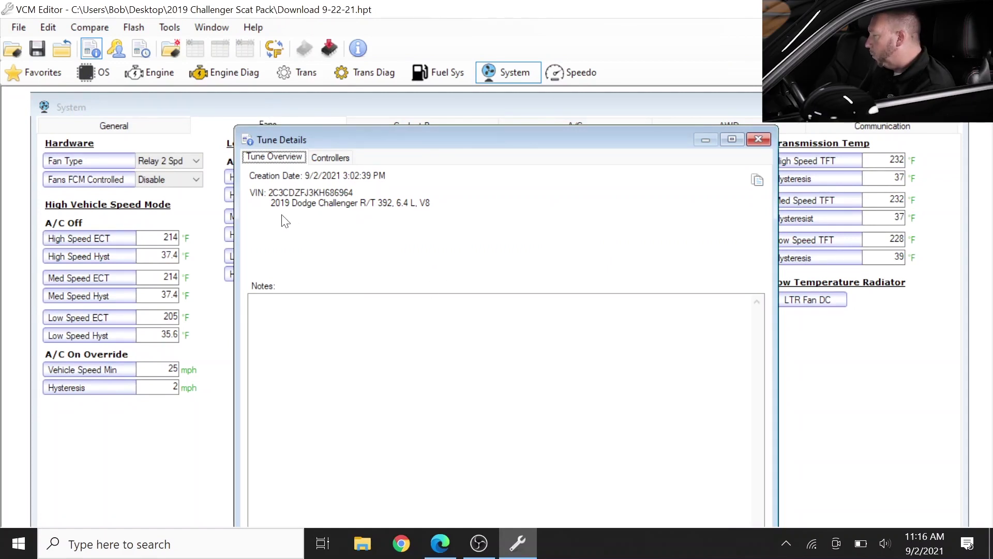
left_click(336, 158)
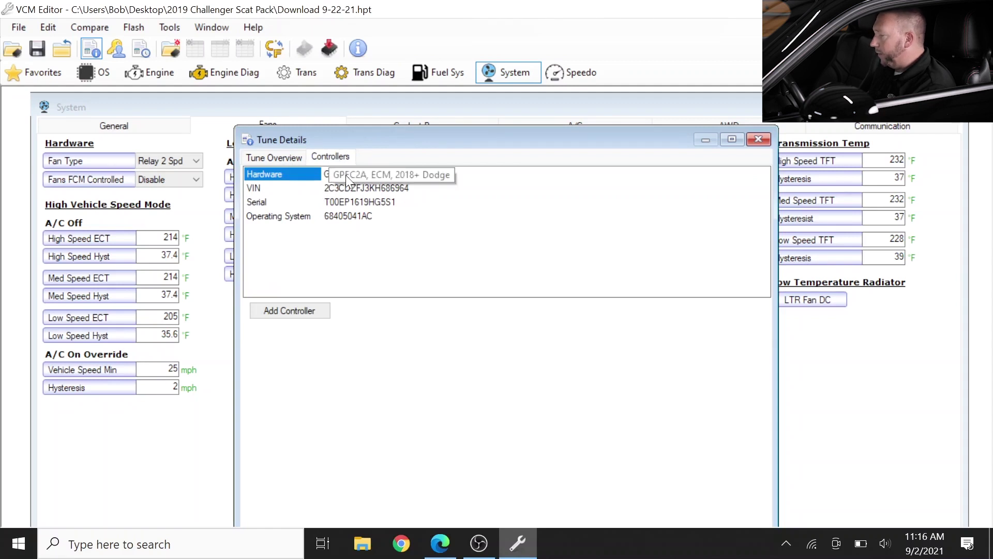
left_click(759, 140)
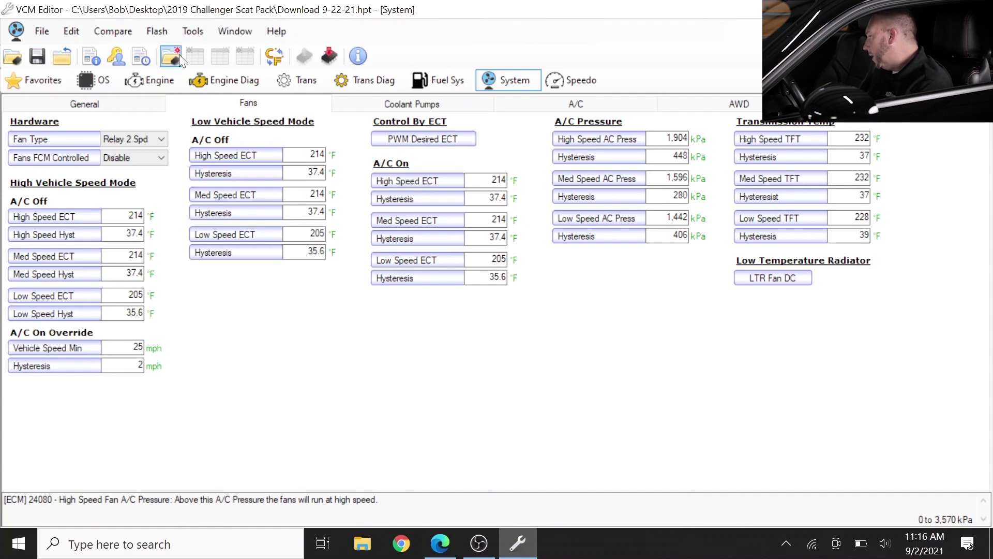
Step: Close the System window and the tune, then launch VCM Scanner from the desktop
left_click(42, 31)
left_click(58, 62)
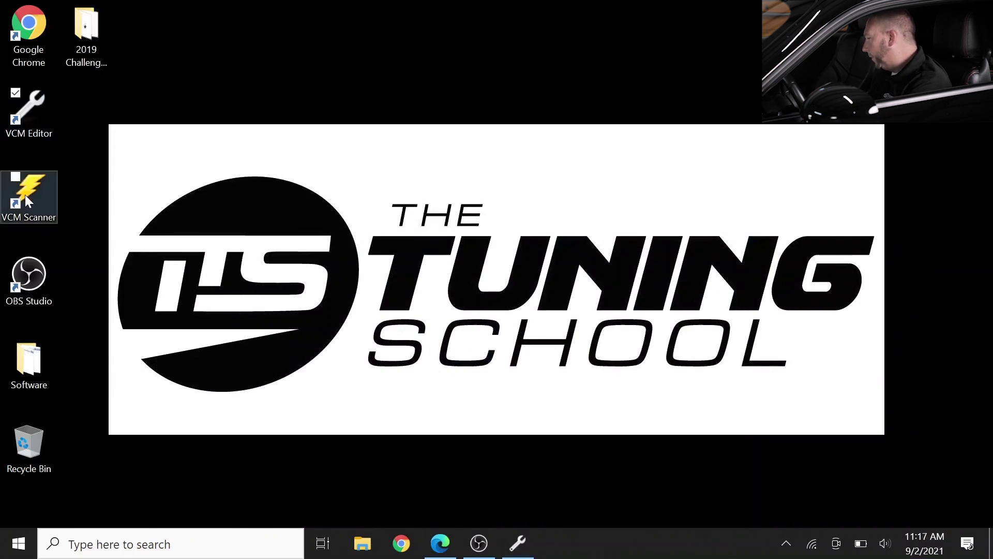
left_click(25, 195)
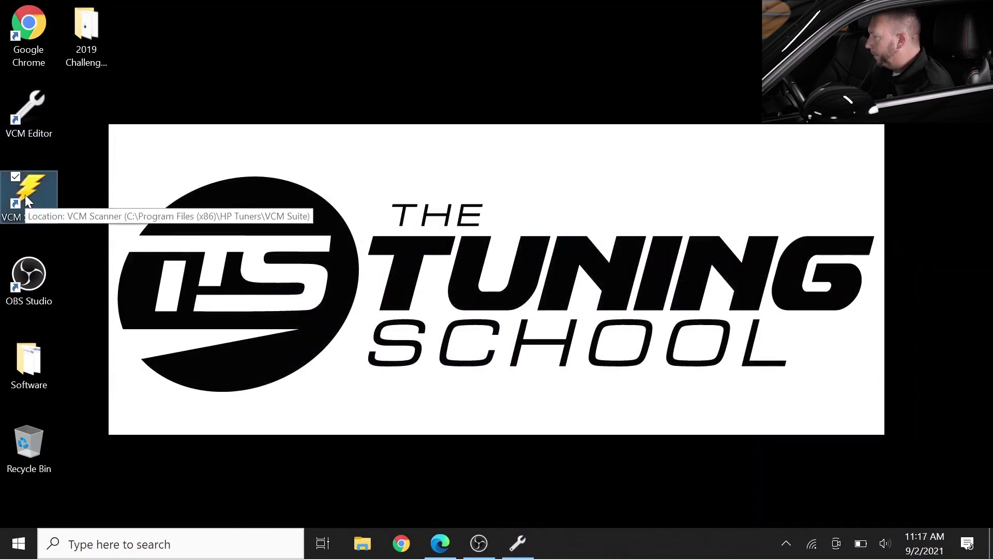
double_click(24, 194)
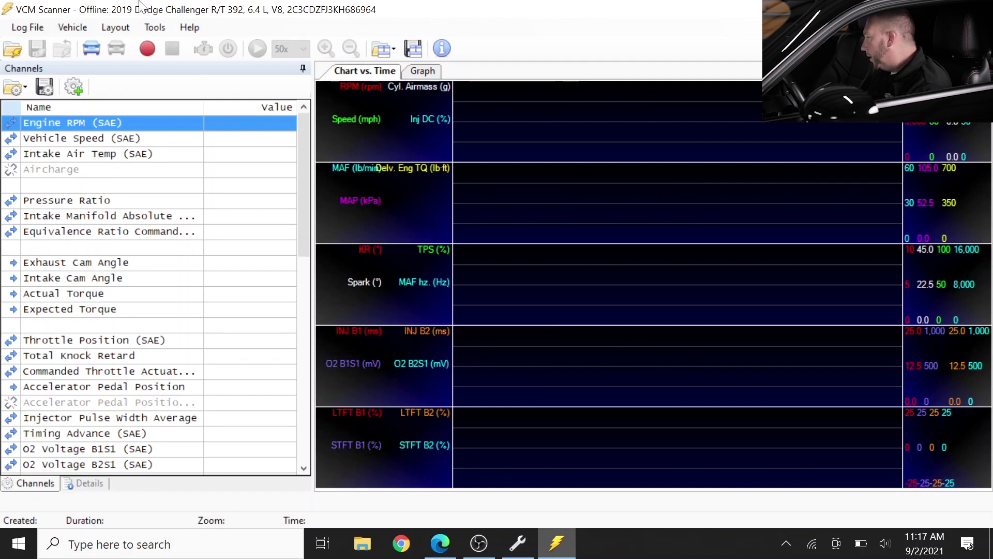
Step: Connect VCM Scanner to the 2019 Challenger R/T 392 6.4 L V8 and show the channel graph
left_click(91, 46)
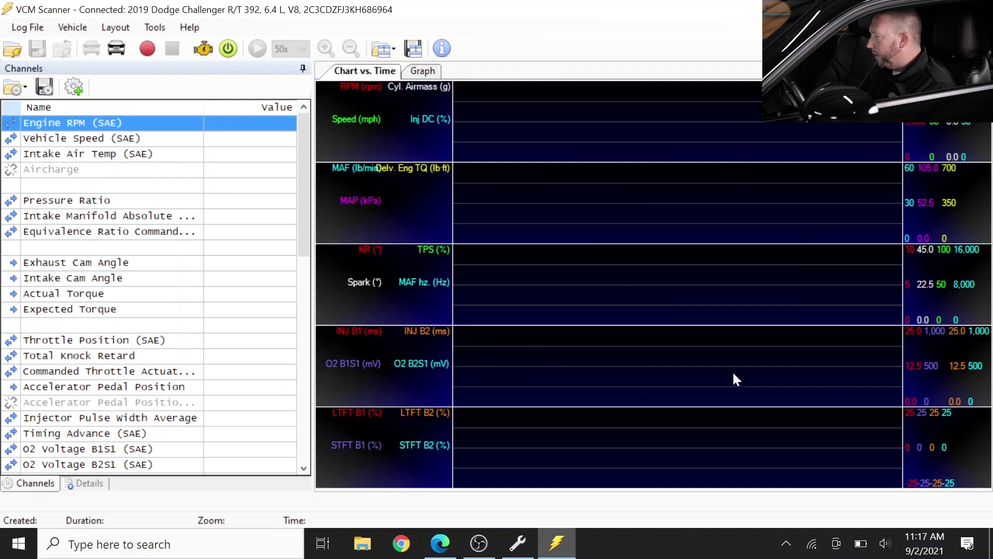
left_click(432, 76)
Step: Switch back to Chart vs. Time, start live logging, and highlight the Intake Air Temp (SAE) reading
left_click(371, 73)
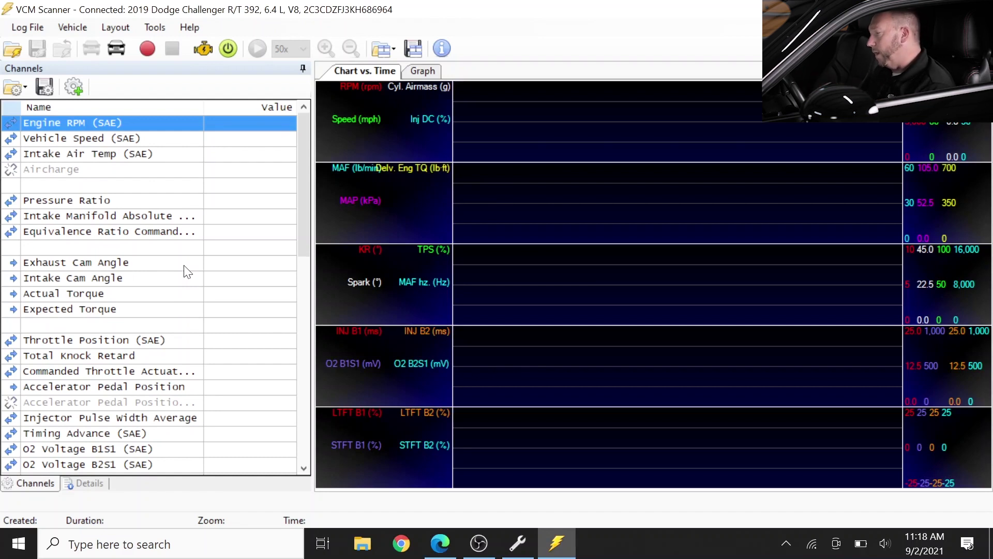
left_click(148, 51)
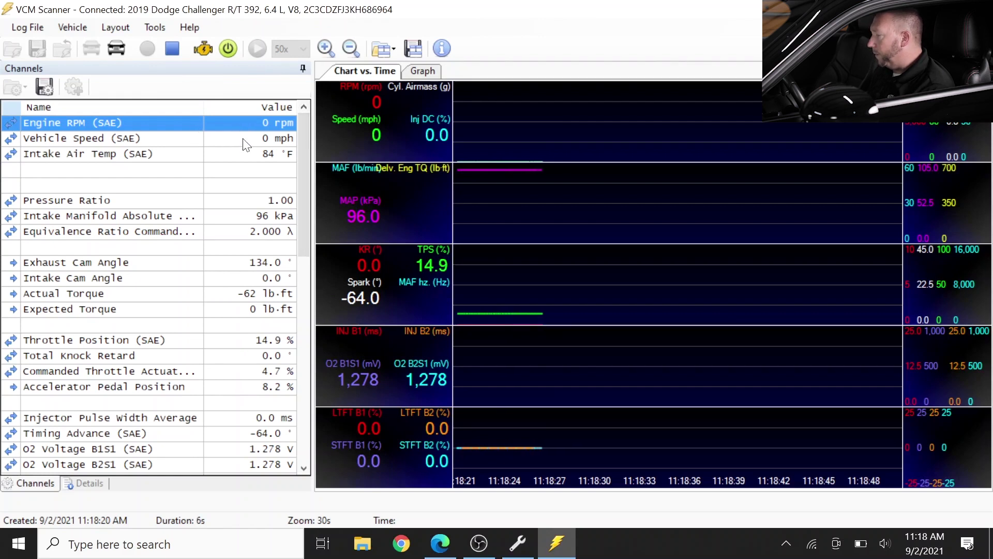
left_click(257, 157)
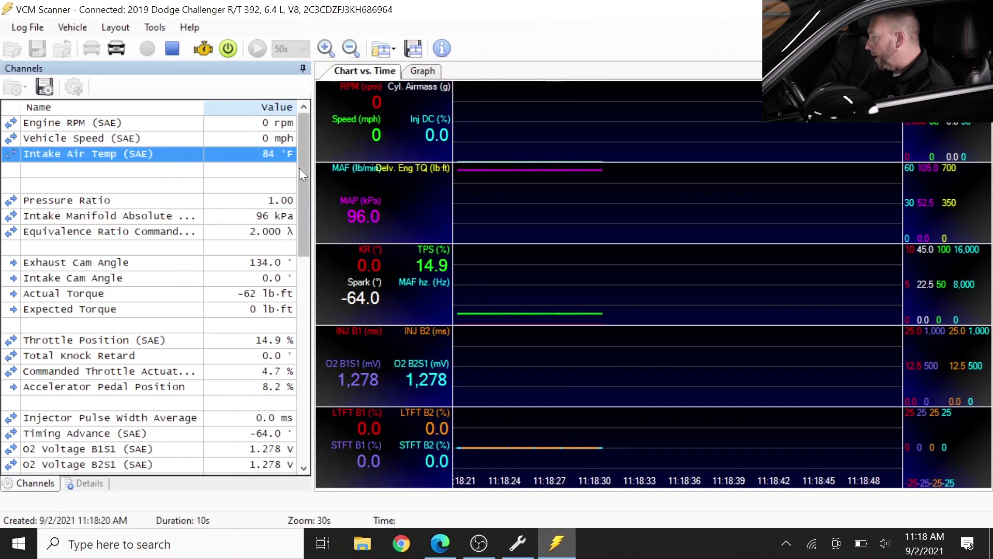
left_click_drag(299, 168, 300, 191)
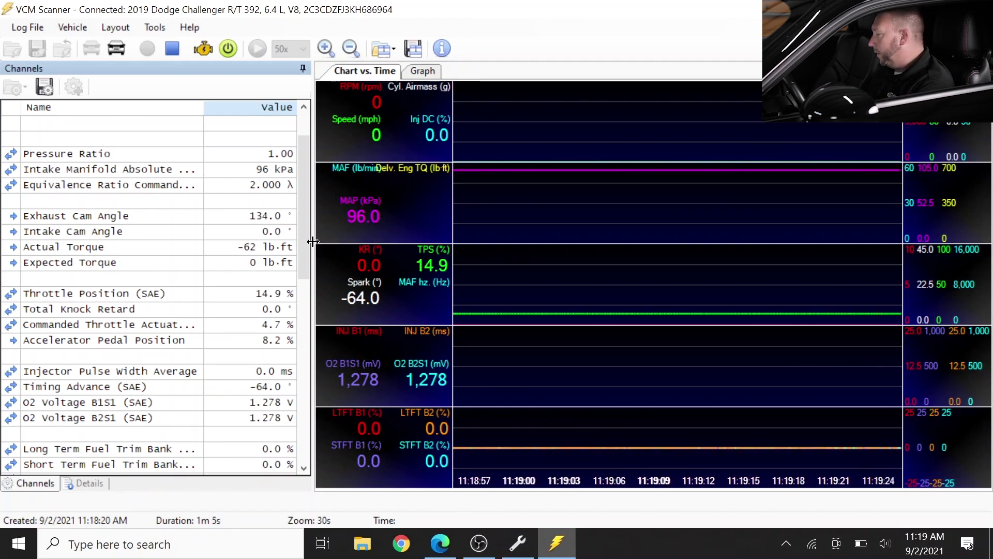
left_click_drag(306, 241, 291, 204)
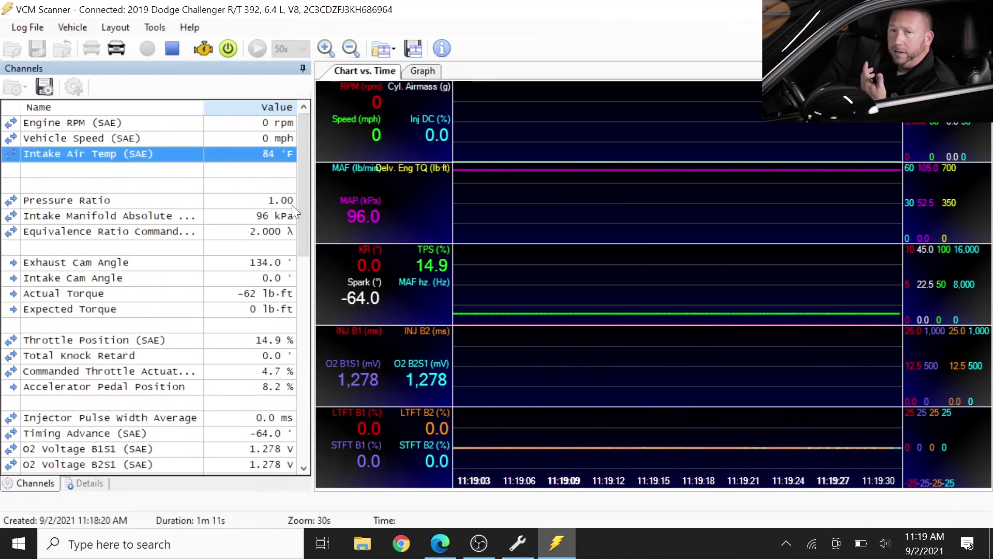